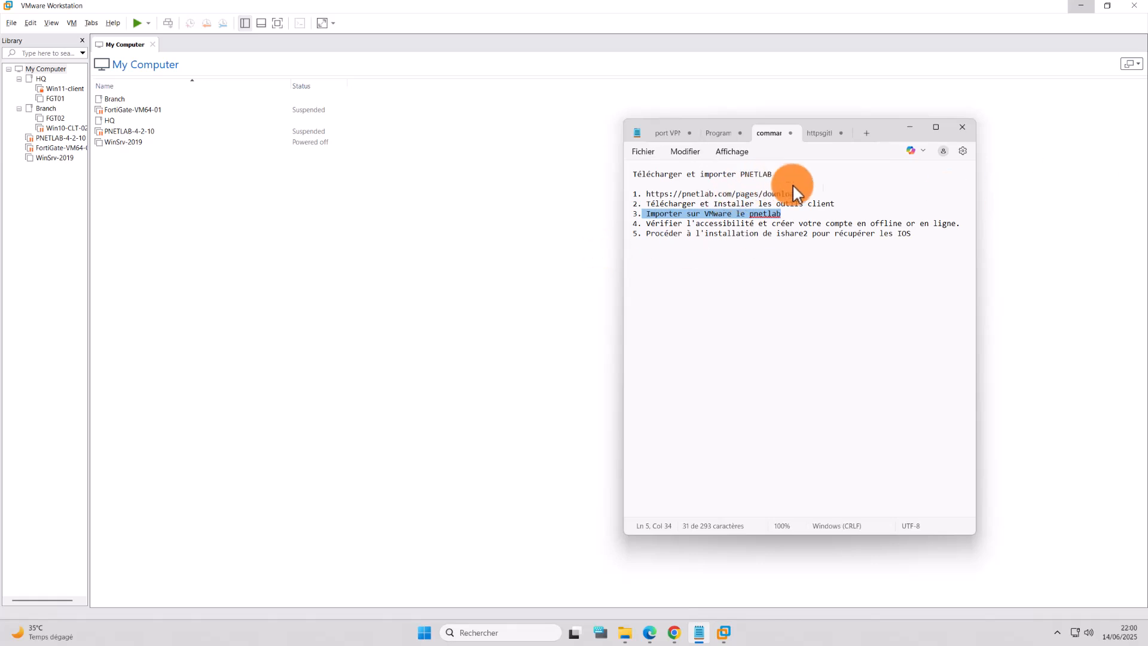
Review the download, client tools and VMware import steps in the PNETLAB notes, and return to VMware Workstation
drag(834, 199, 622, 192)
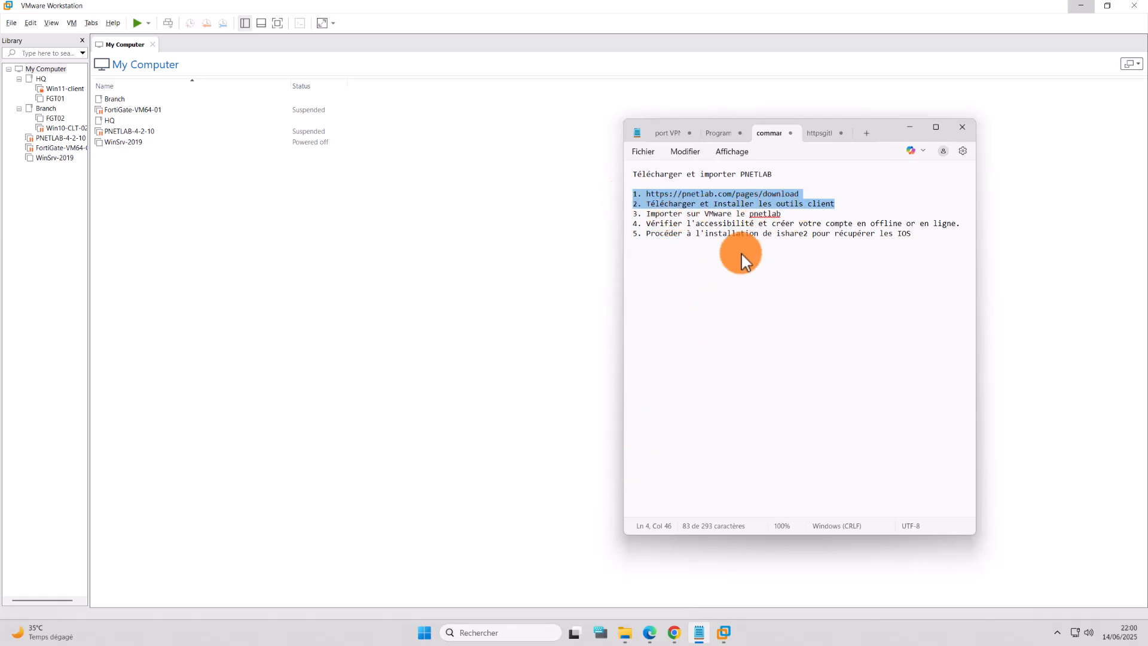
drag(643, 214, 780, 214)
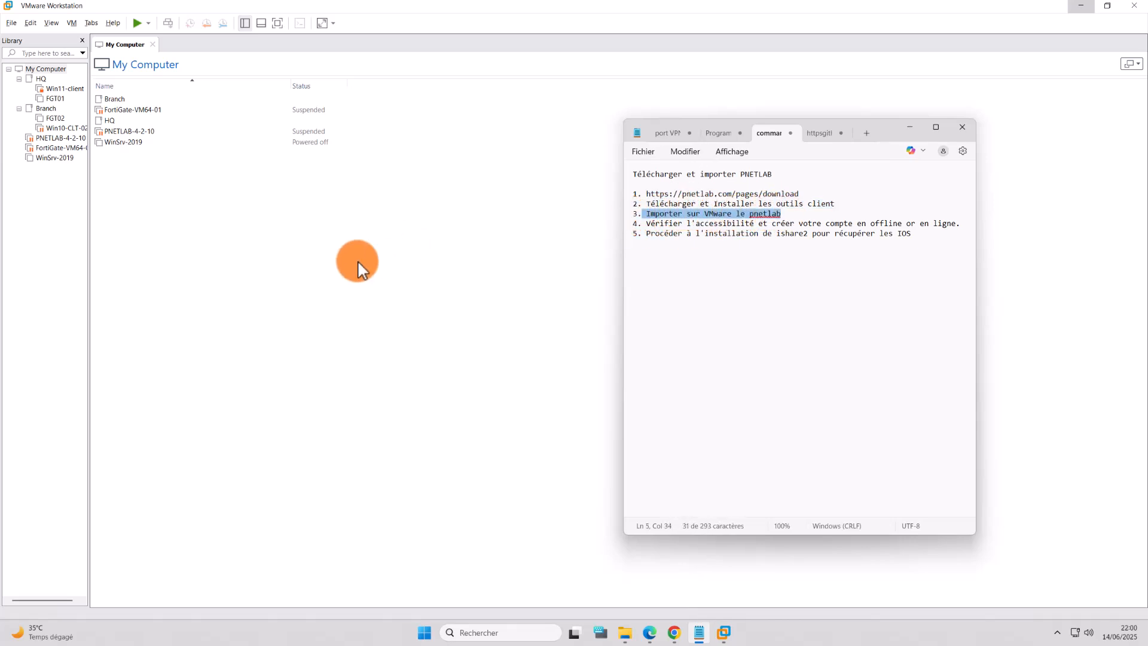
click(317, 294)
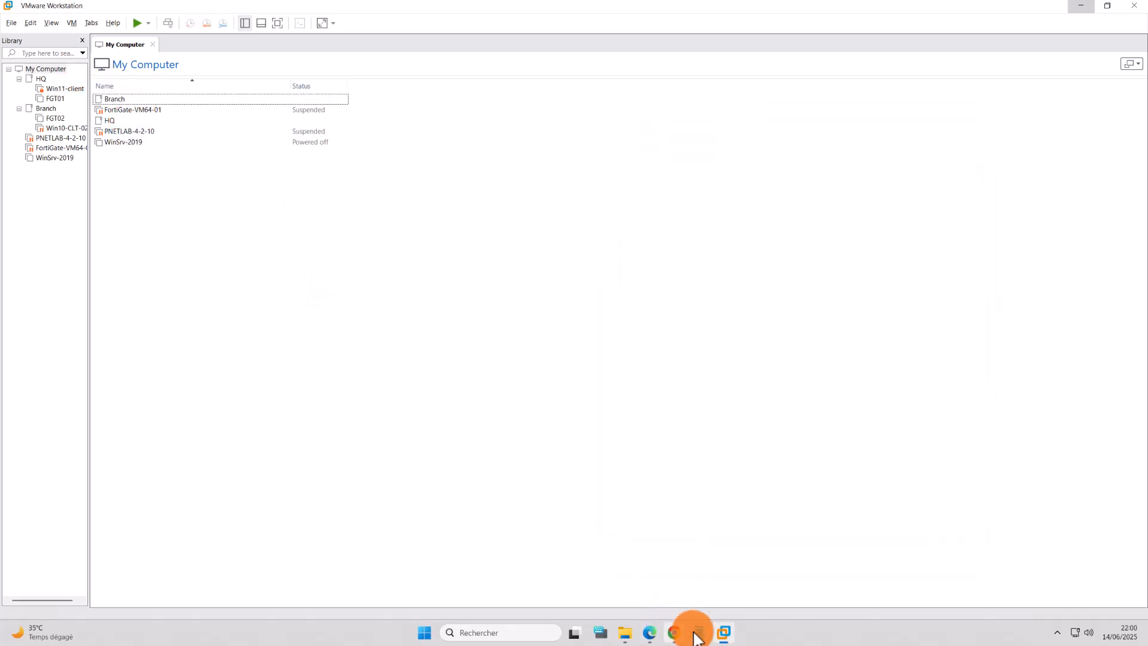
click(11, 23)
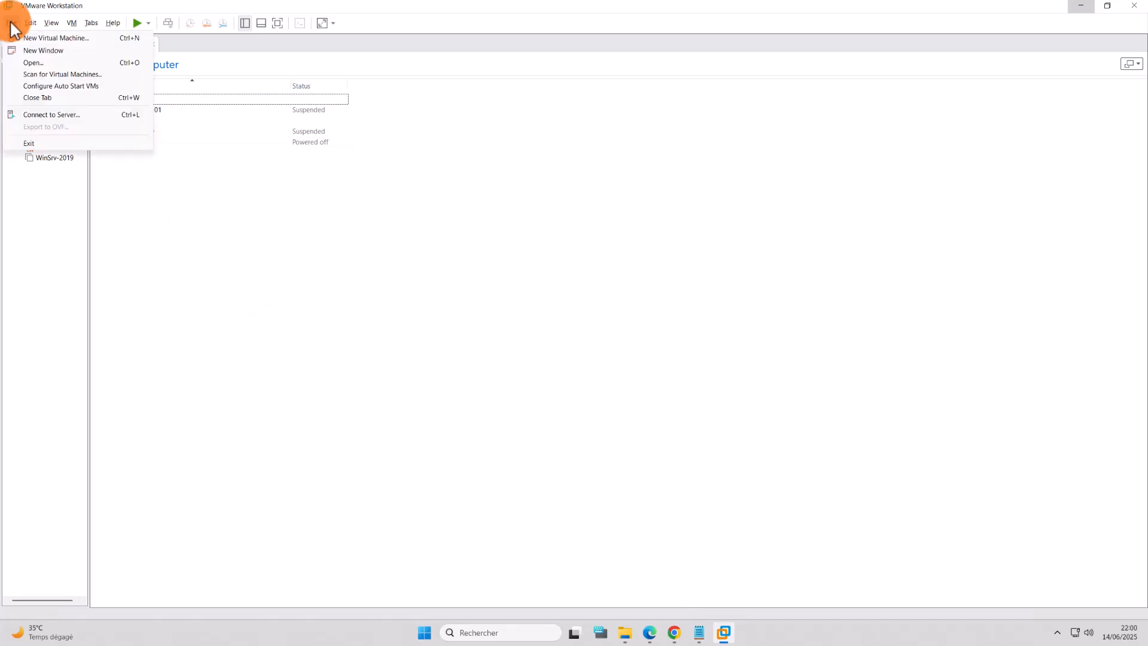
click(27, 61)
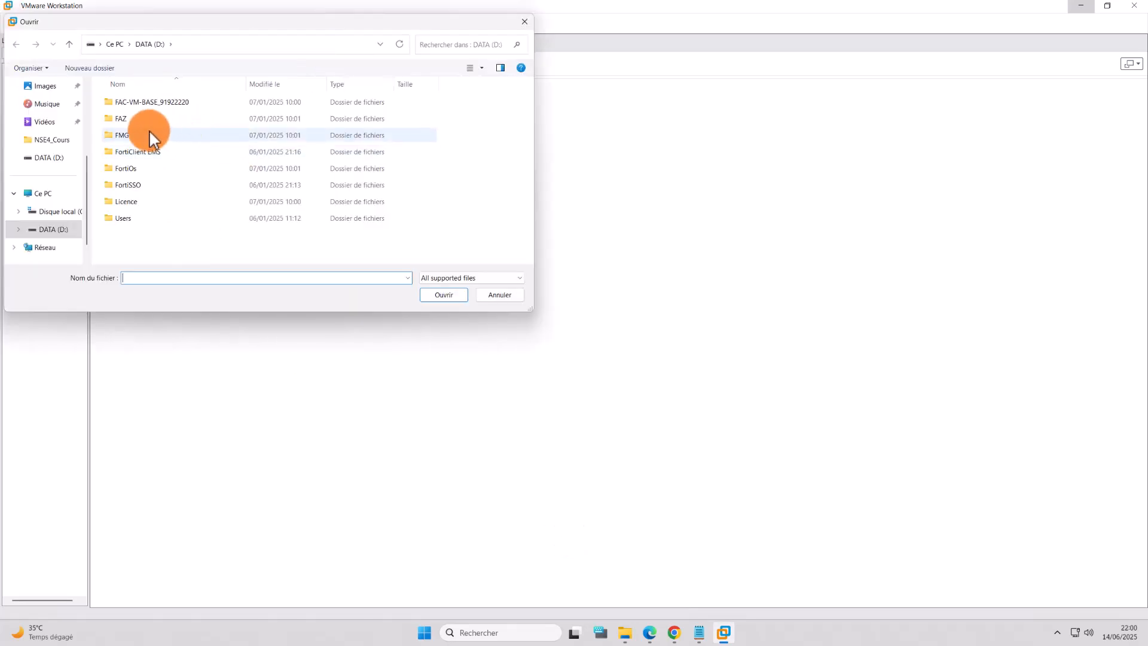
scroll(42, 147, up, 3)
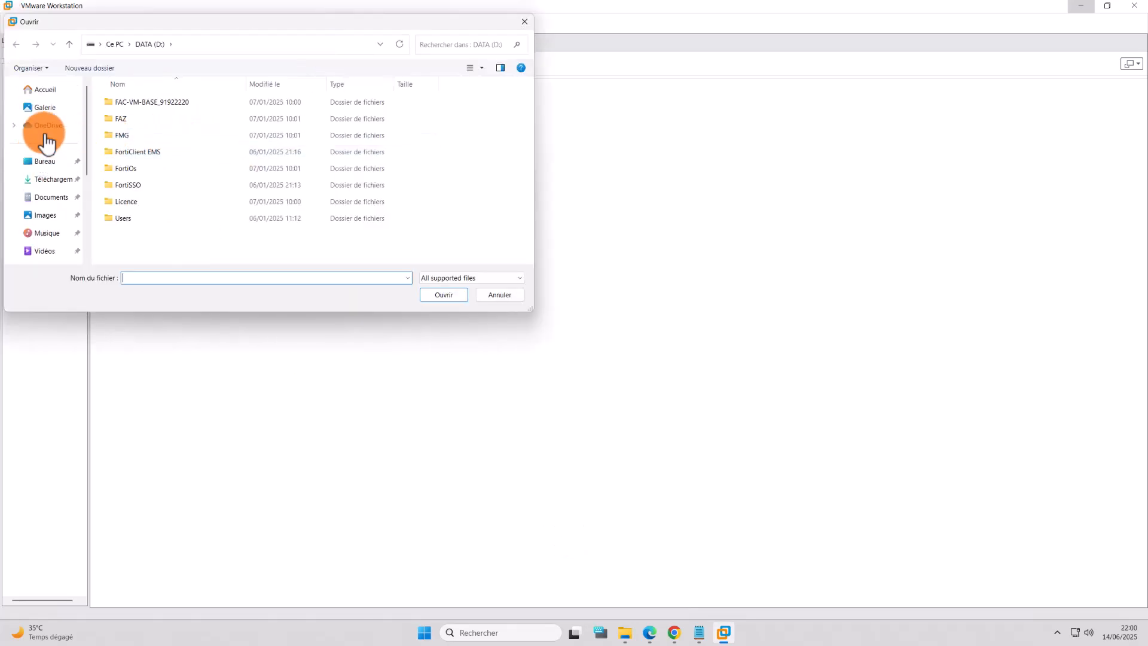
click(61, 181)
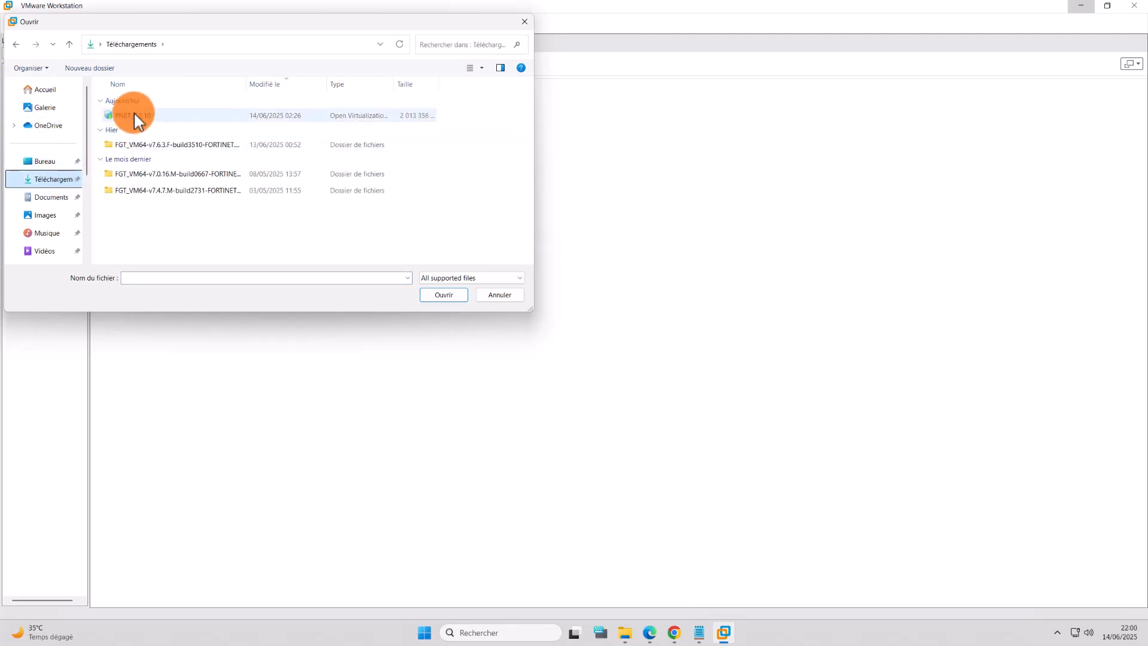
click(134, 112)
click(514, 296)
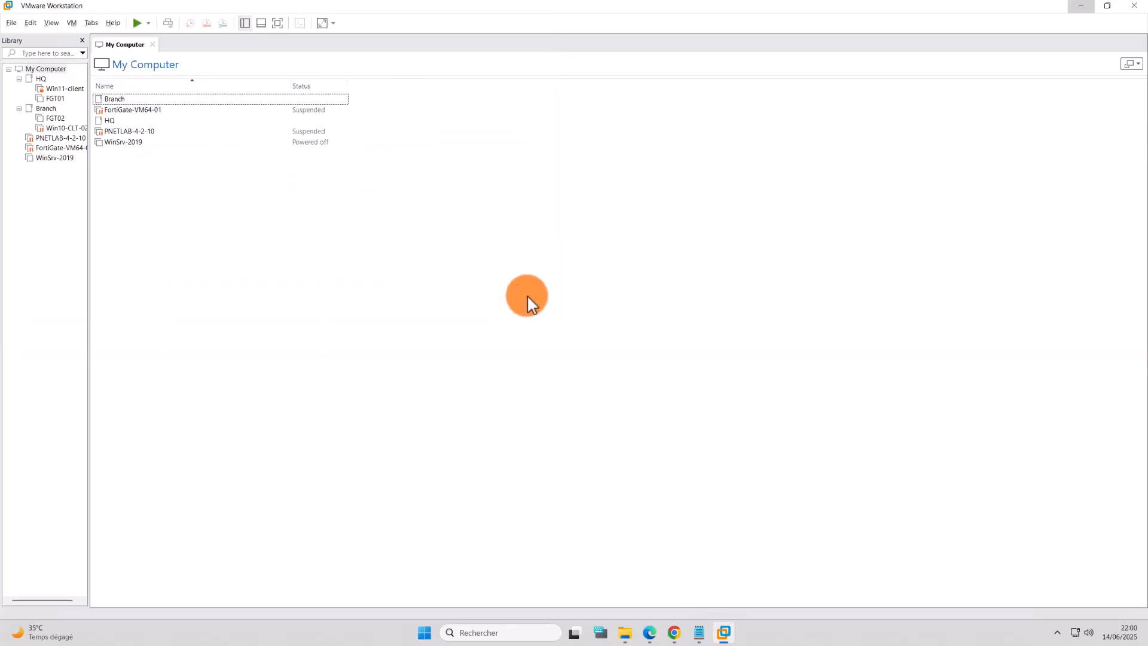
Switch to File Explorer and locate the PNET_4.2.10 file in the Téléchargements folder
click(625, 632)
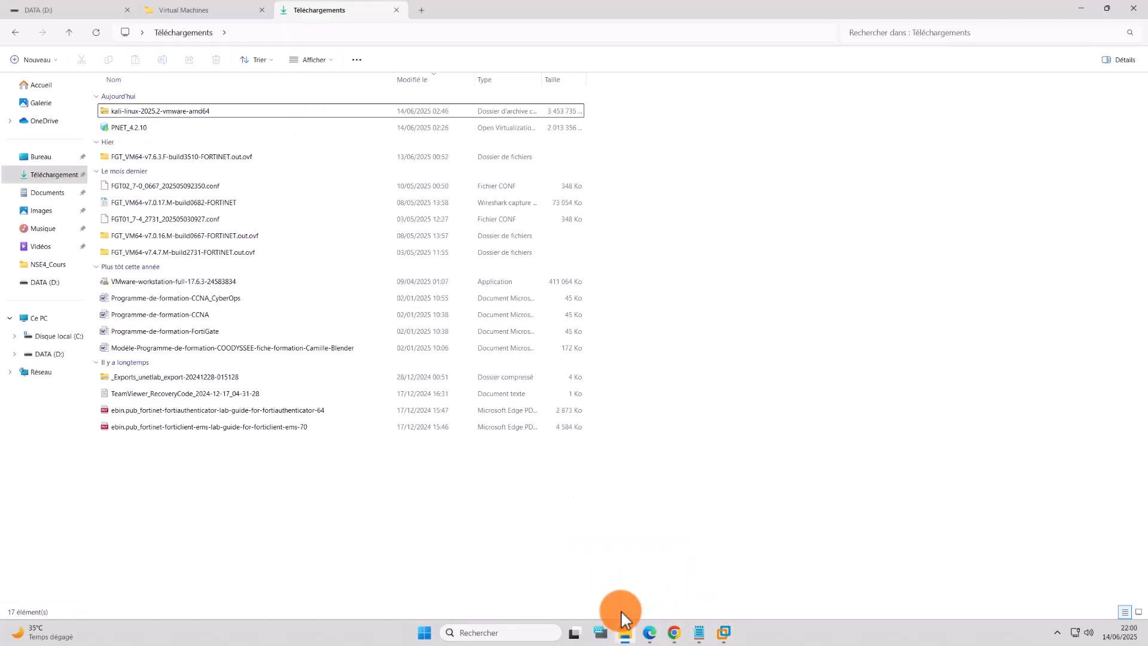
click(132, 128)
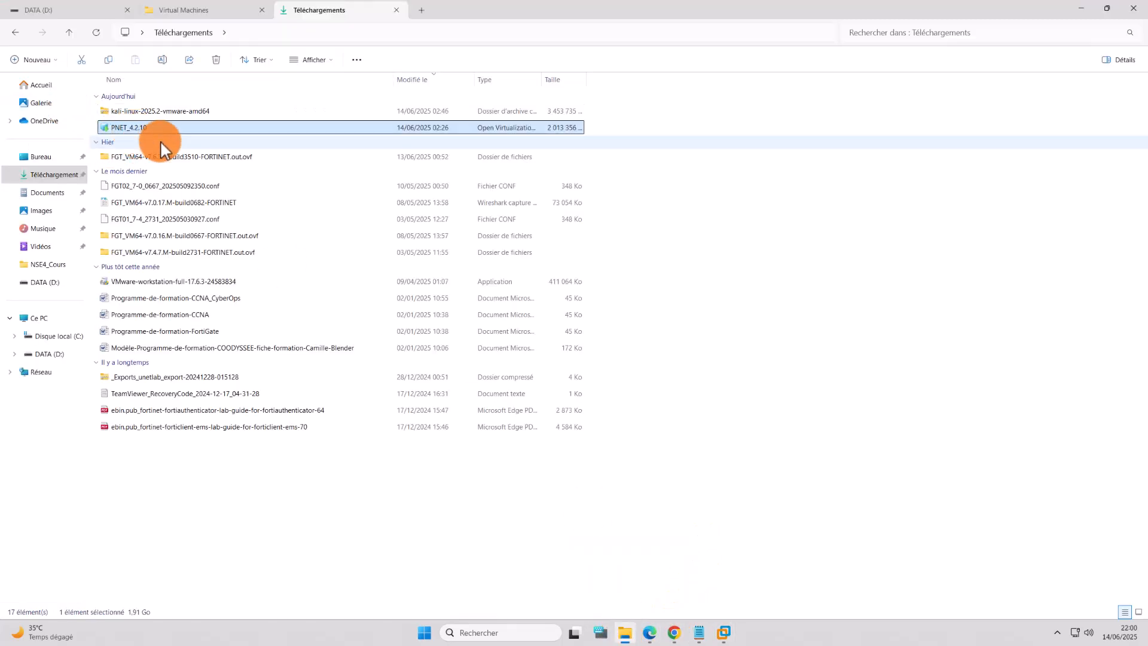
right_click(149, 128)
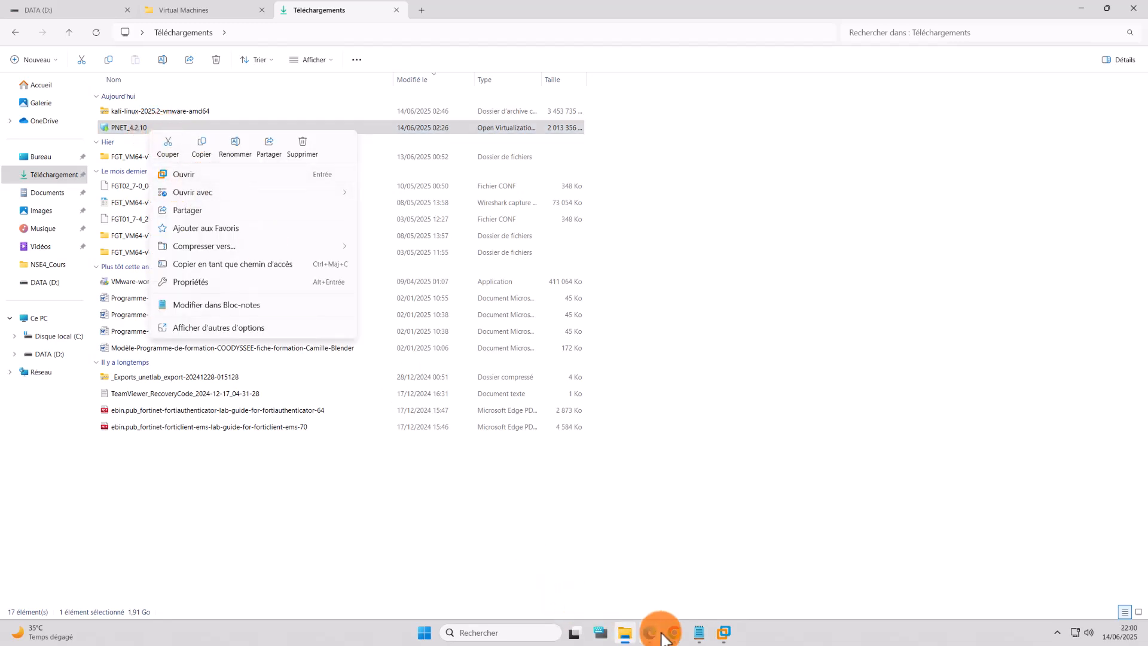
Switch back to VMware Workstation and open the PNET_4.2.10 appliance from the Téléchargements folder
click(726, 633)
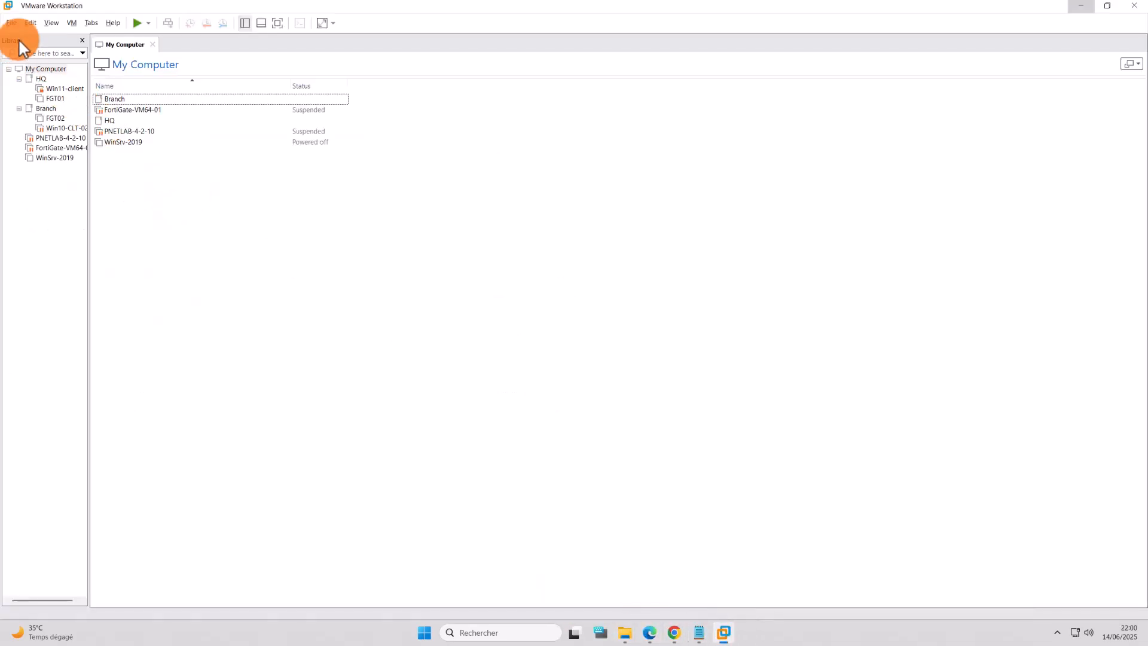
click(15, 22)
click(30, 59)
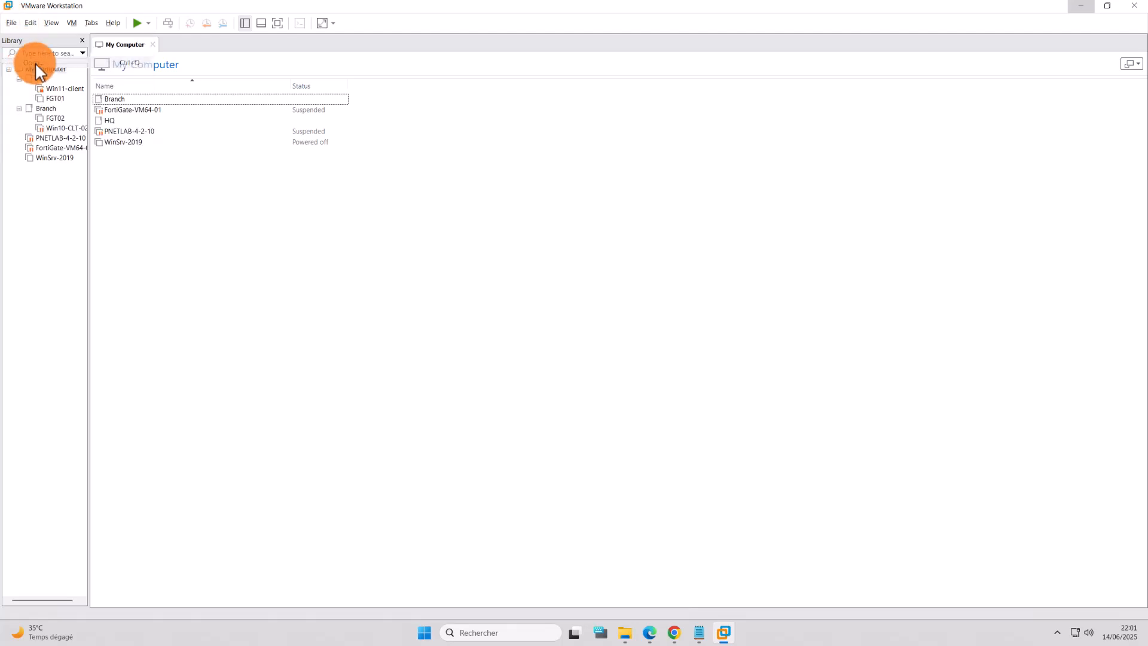
scroll(35, 179, up, 3)
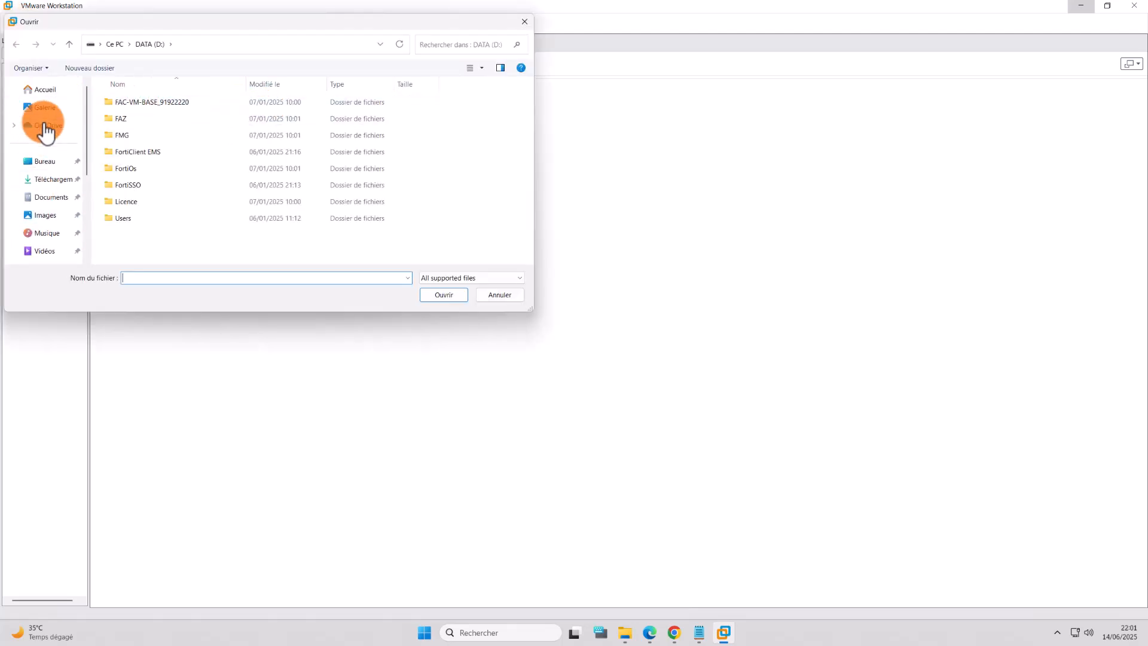
click(44, 179)
click(117, 115)
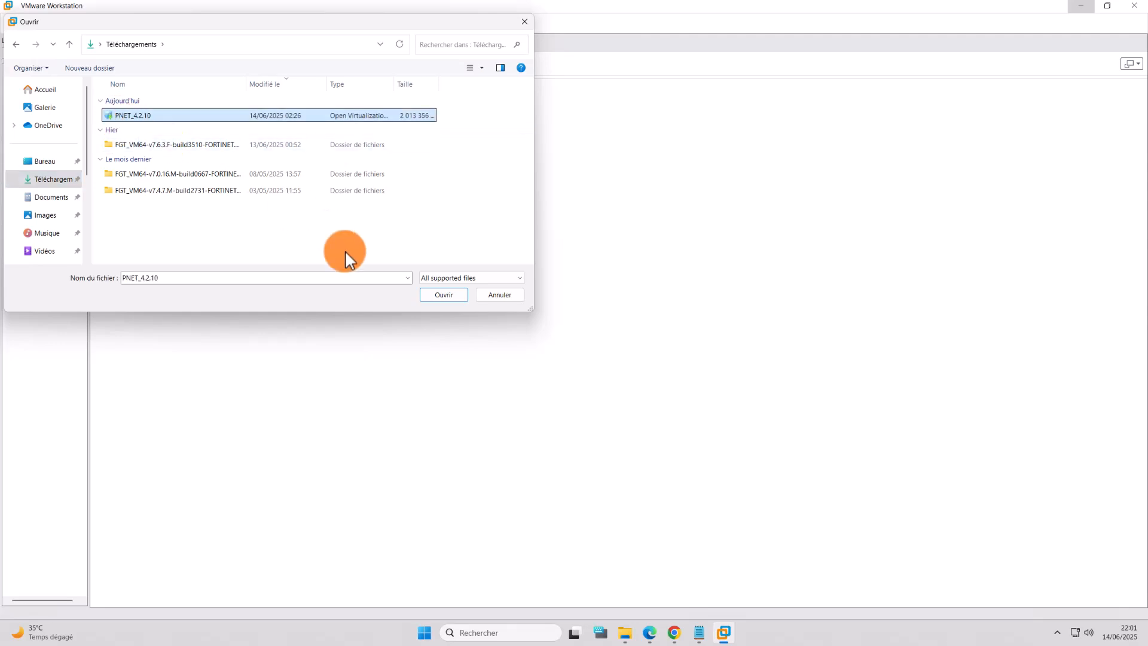
click(444, 295)
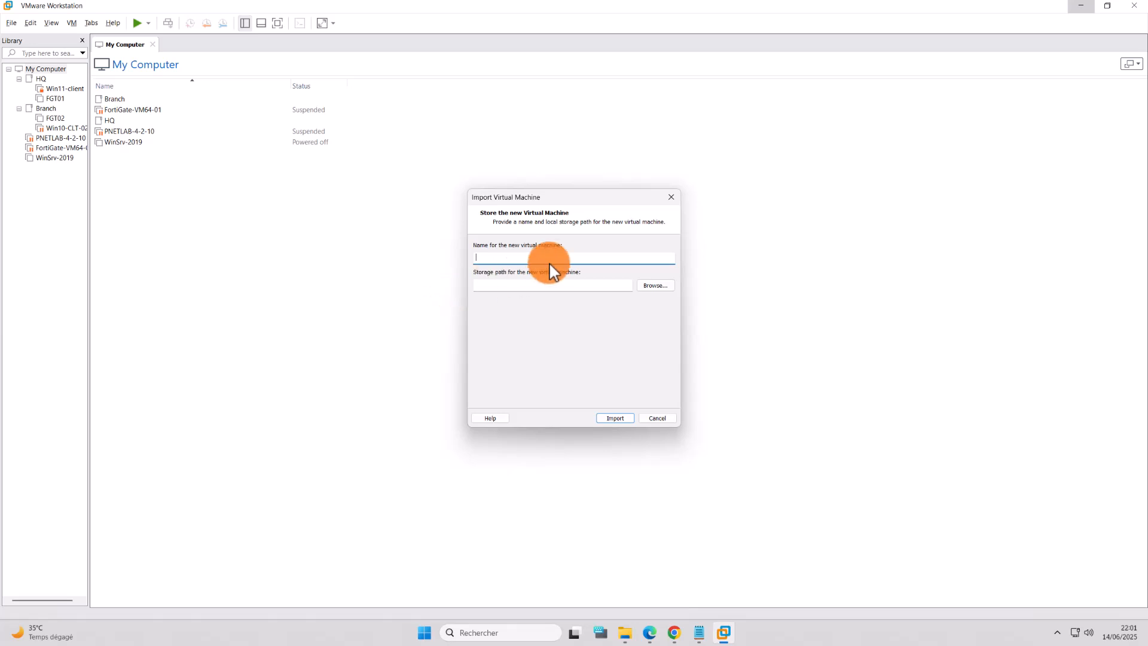
Name the new virtual machine PNETLAB_TEST and import it, keeping the proposed storage path
text(PNETLAB8TEST)
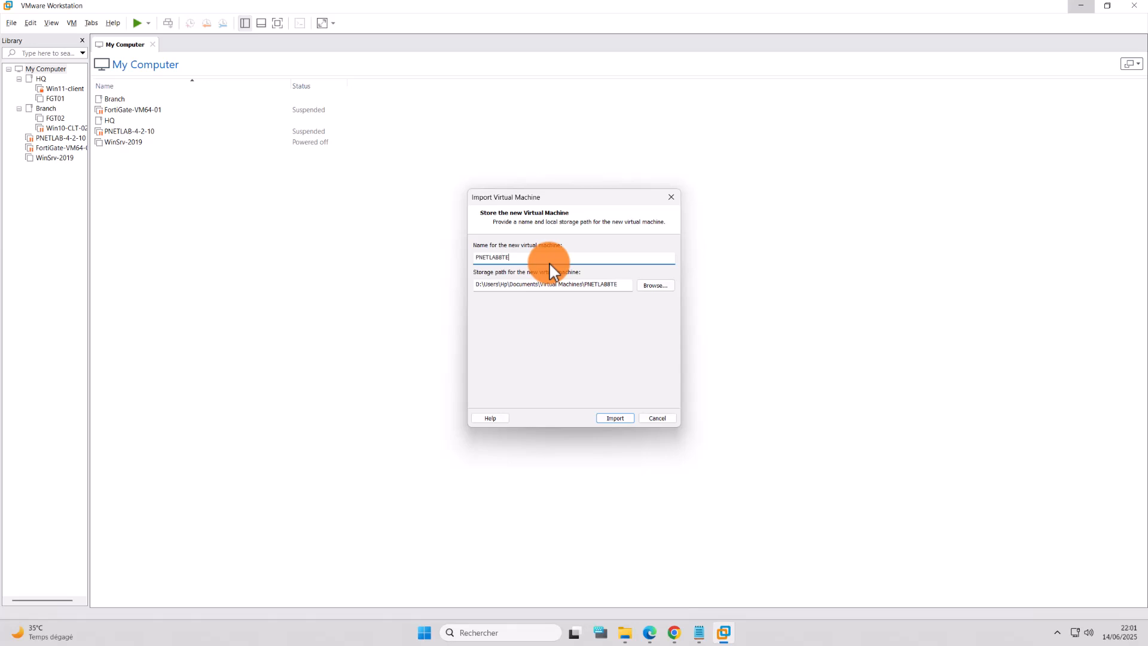
key(BackSpace)
key(BackSpace)
key(BackSpace)
key(BackSpace)
key(BackSpace)
text(_TEST)
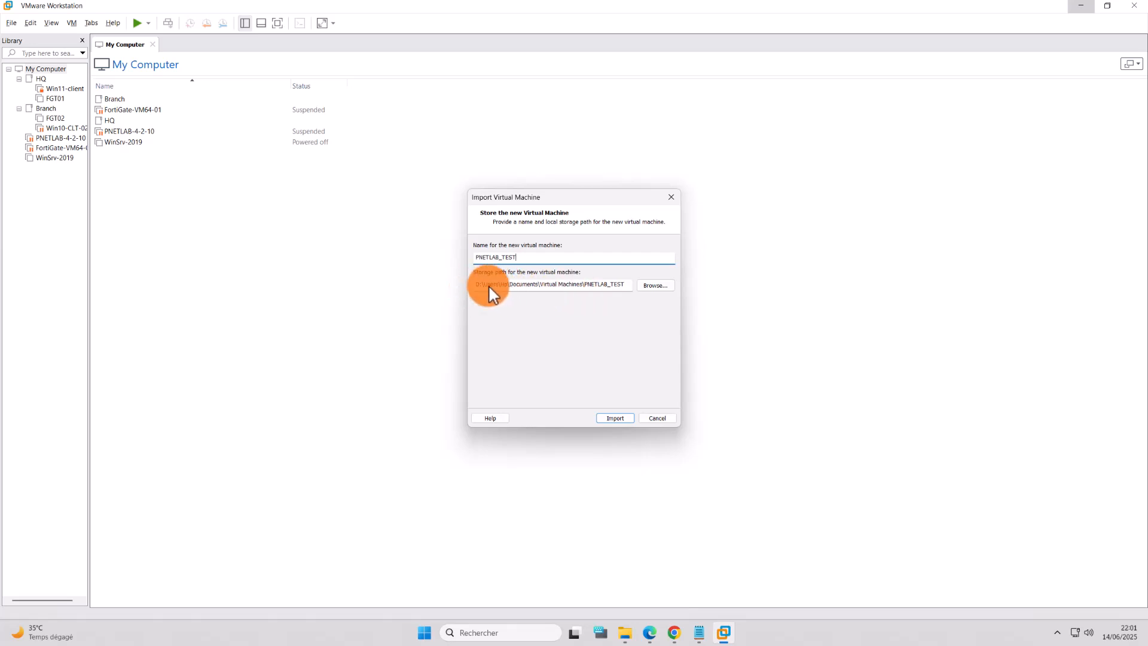
click(555, 285)
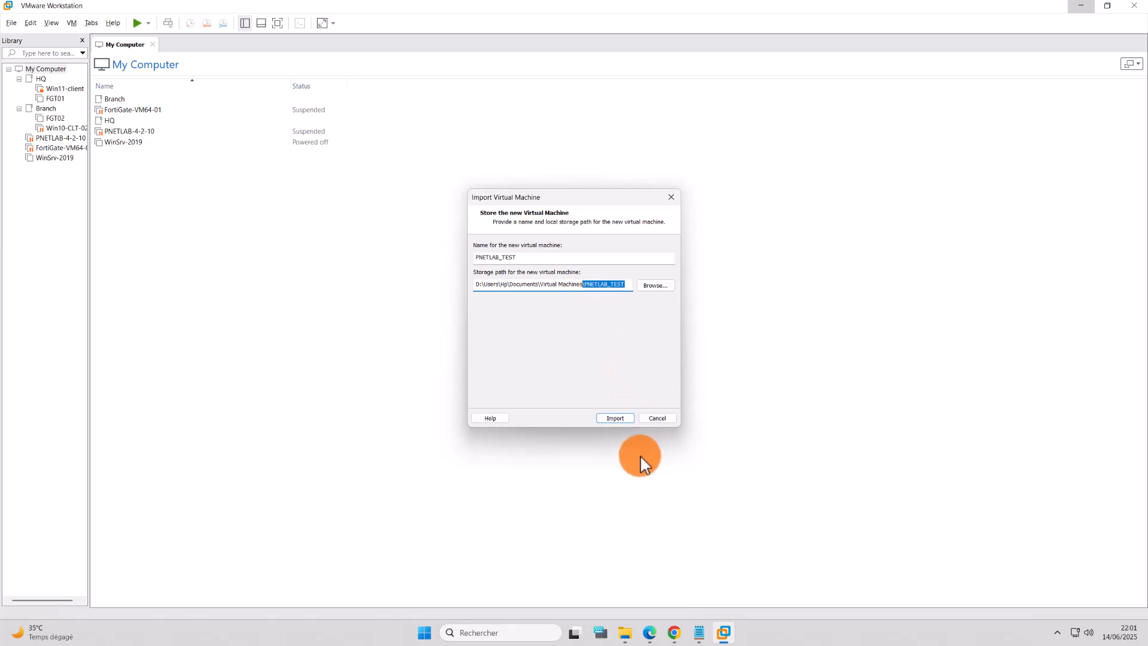
click(614, 418)
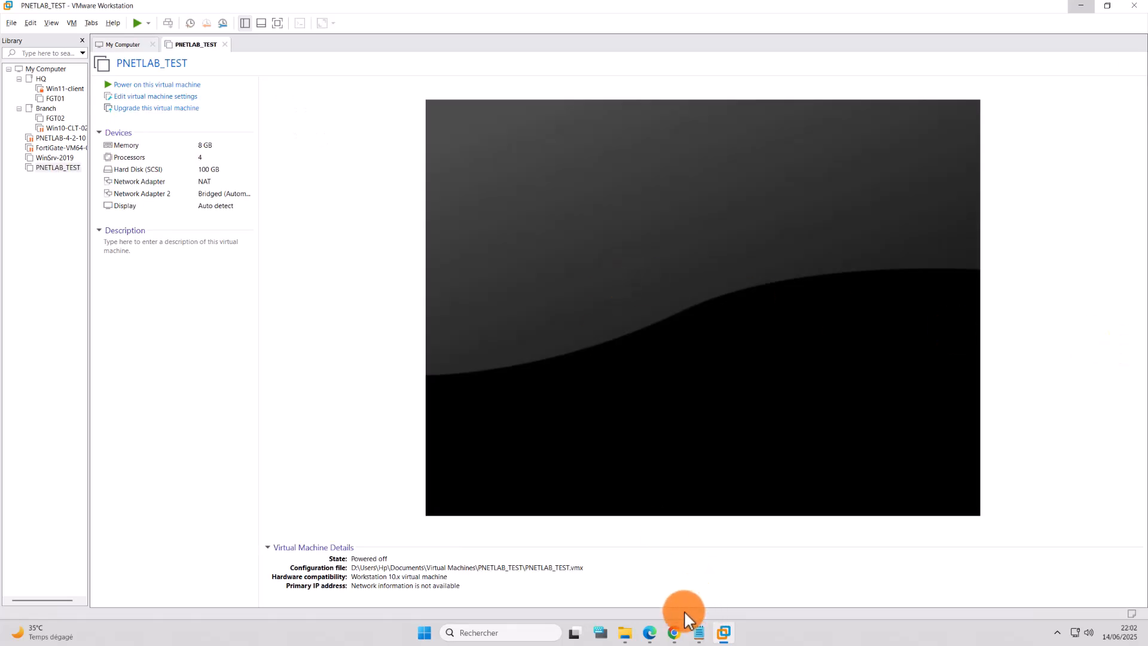
Switch to Chrome and close the MEGA download page
click(673, 632)
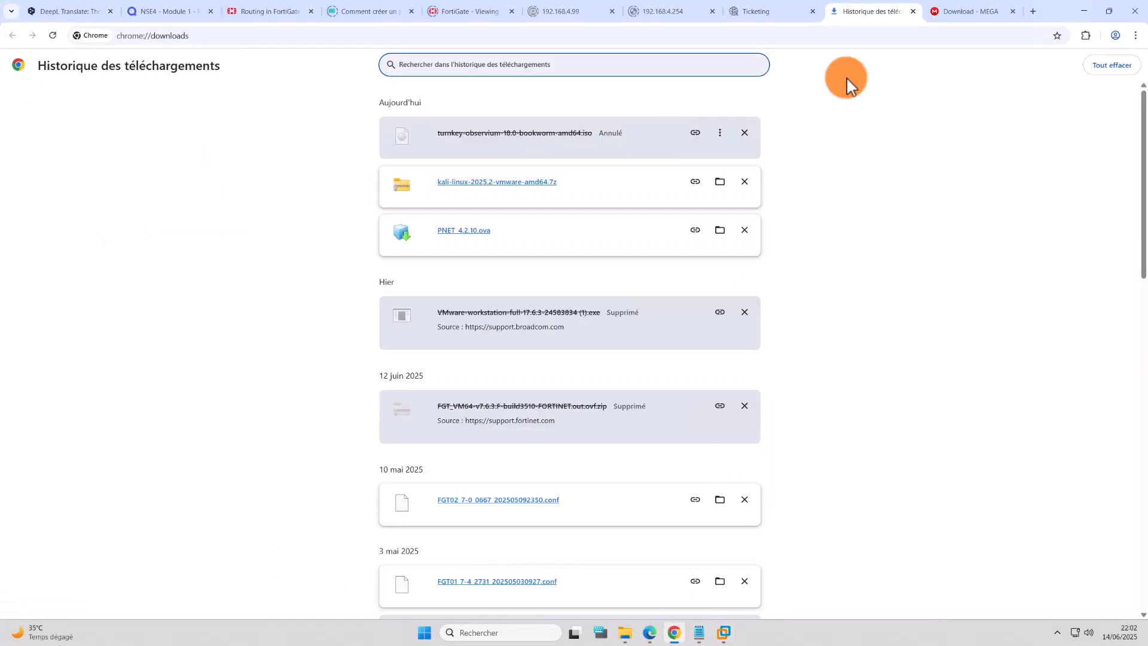
click(950, 11)
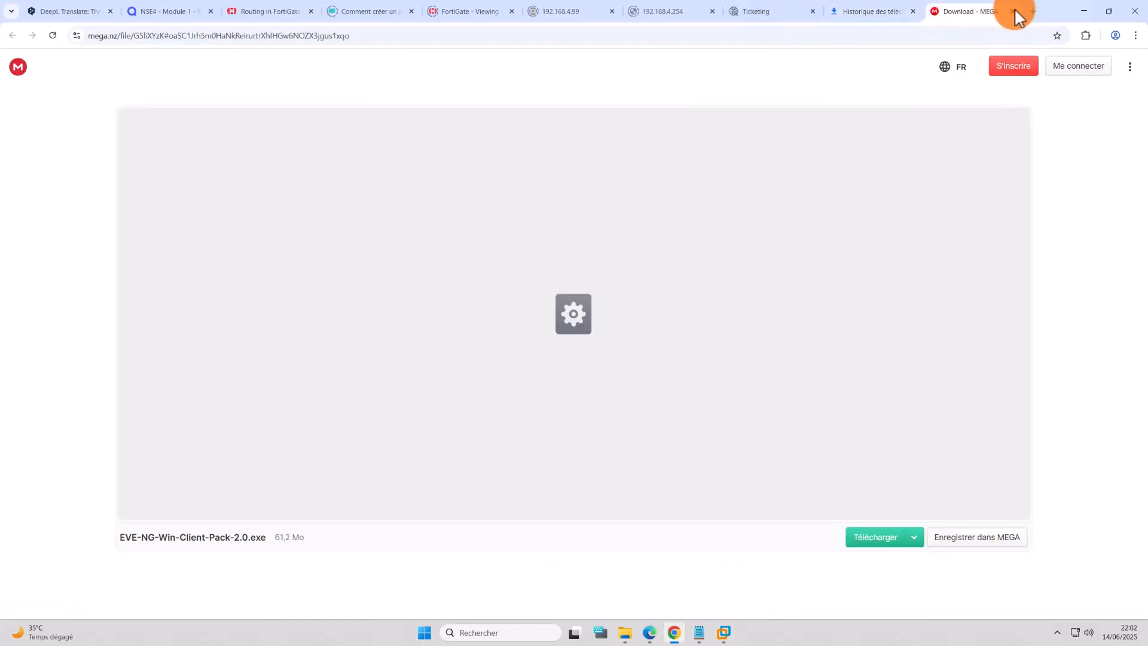
click(1013, 10)
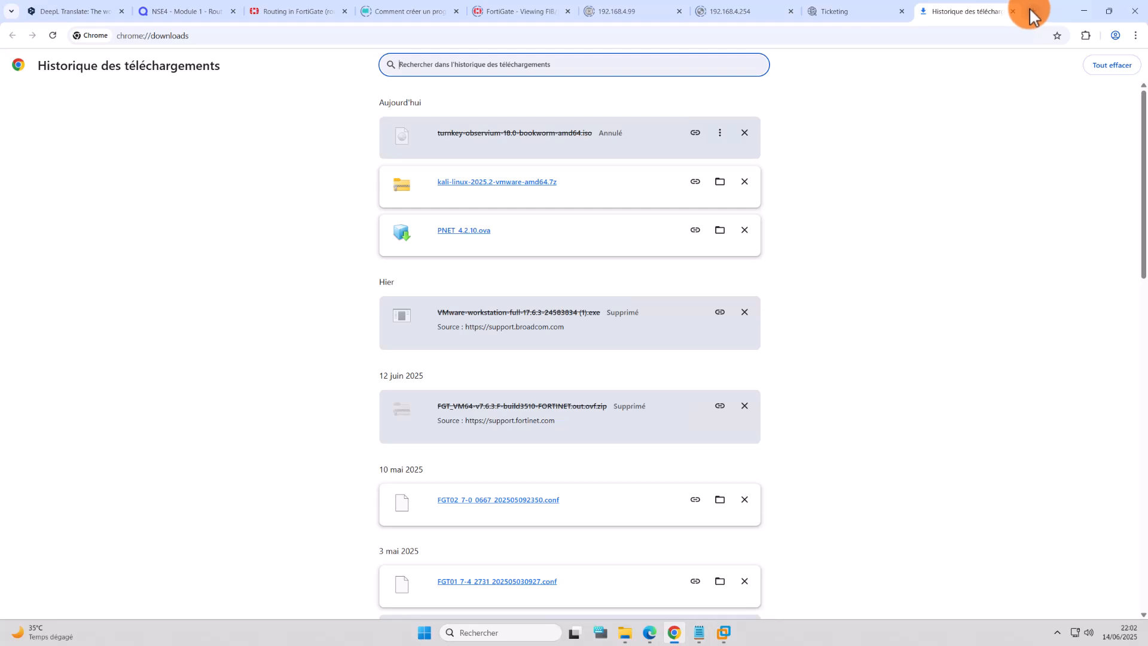
Open pnetlab.com/pages/download in a new tab and examine the recommended VMware virtualization settings under Step 01
click(1028, 8)
text(pn)
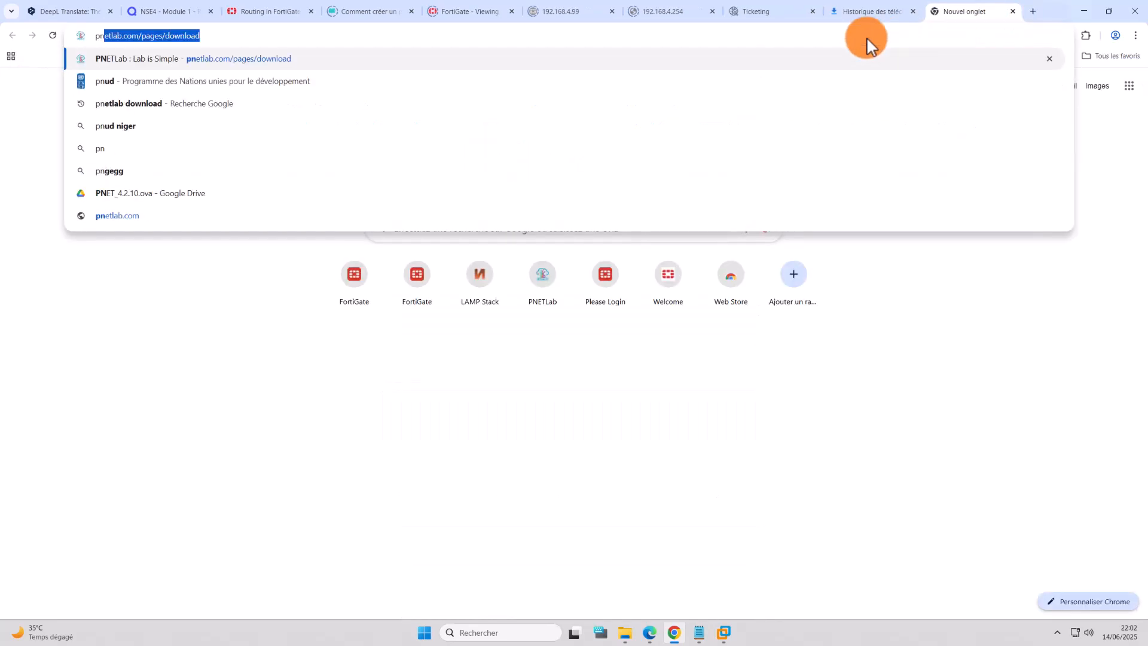
key(Return)
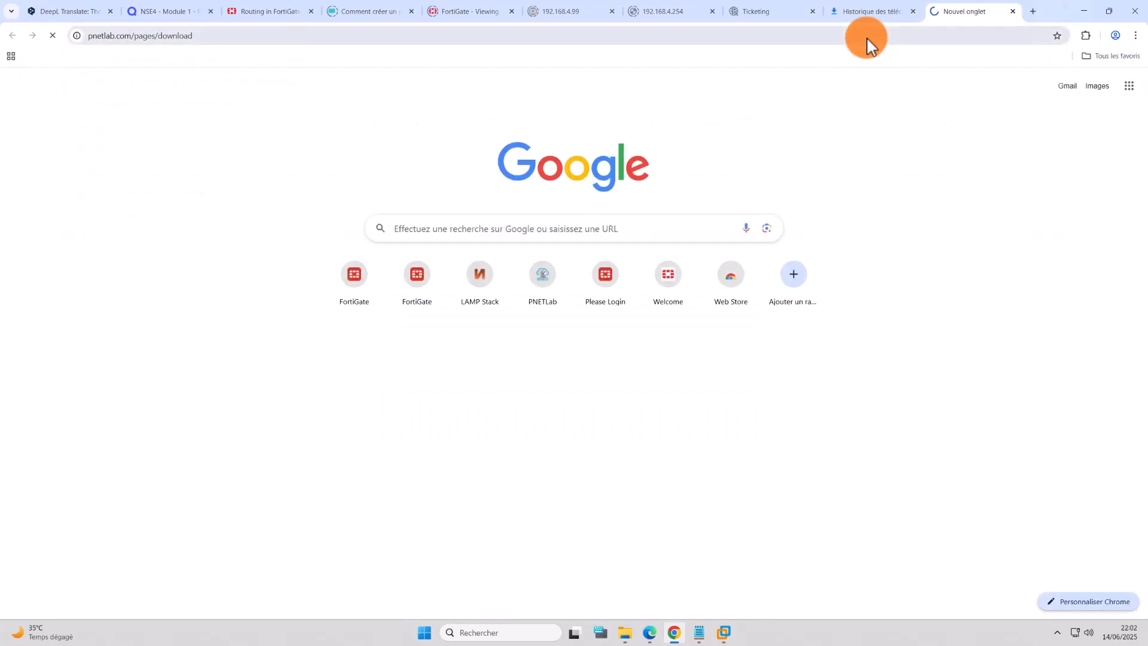
scroll(520, 302, down, 5)
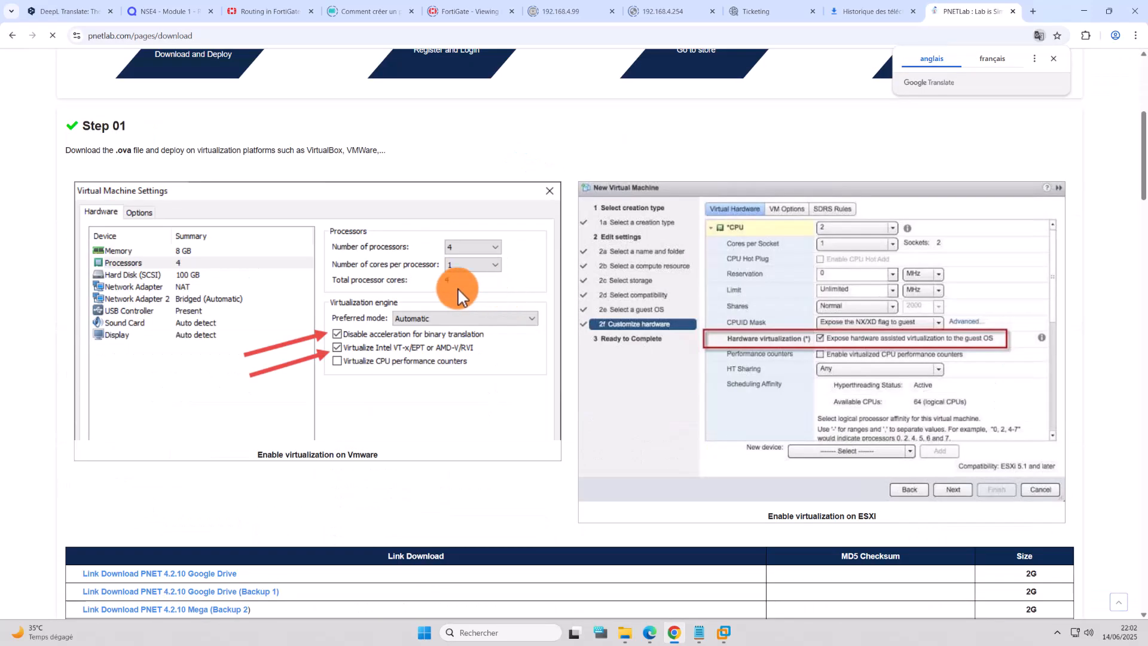
Switch back to VMware Workstation and enable Virtualize Intel VT-x/EPT or AMD-V/RVI for PNETLAB_TEST's processors
click(724, 631)
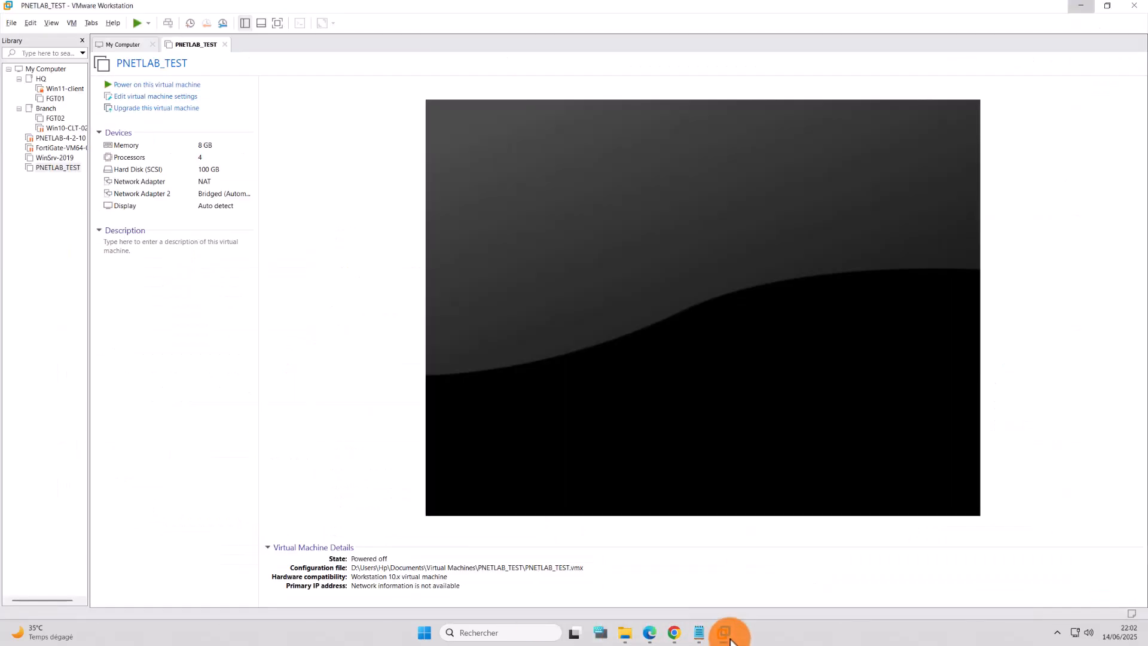
double_click(198, 150)
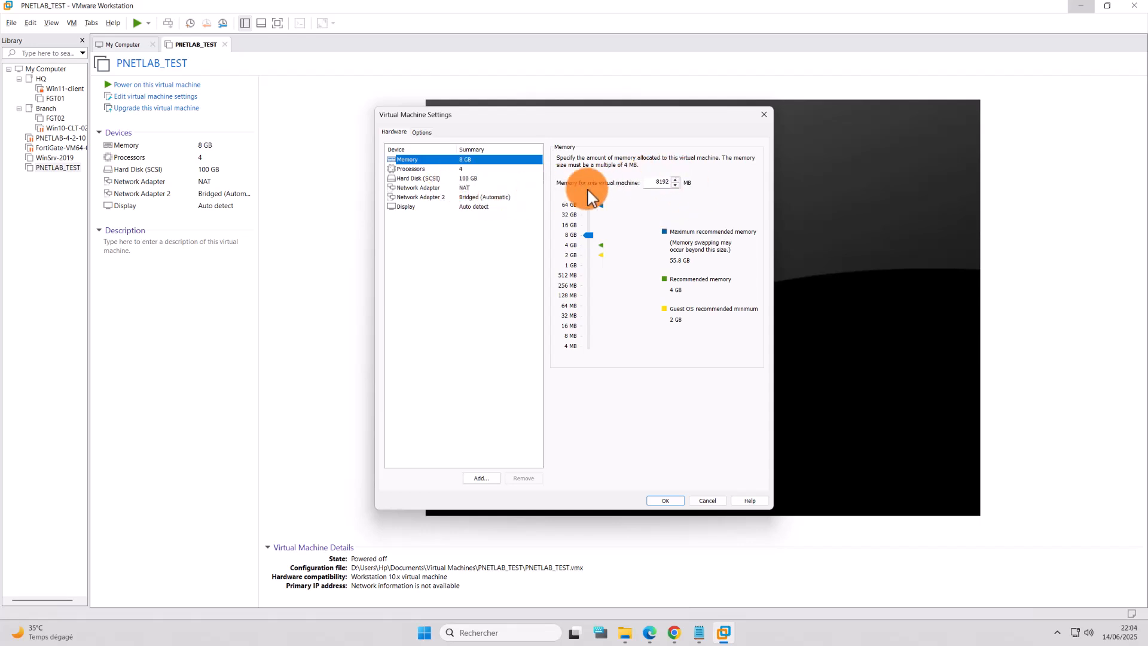
click(455, 170)
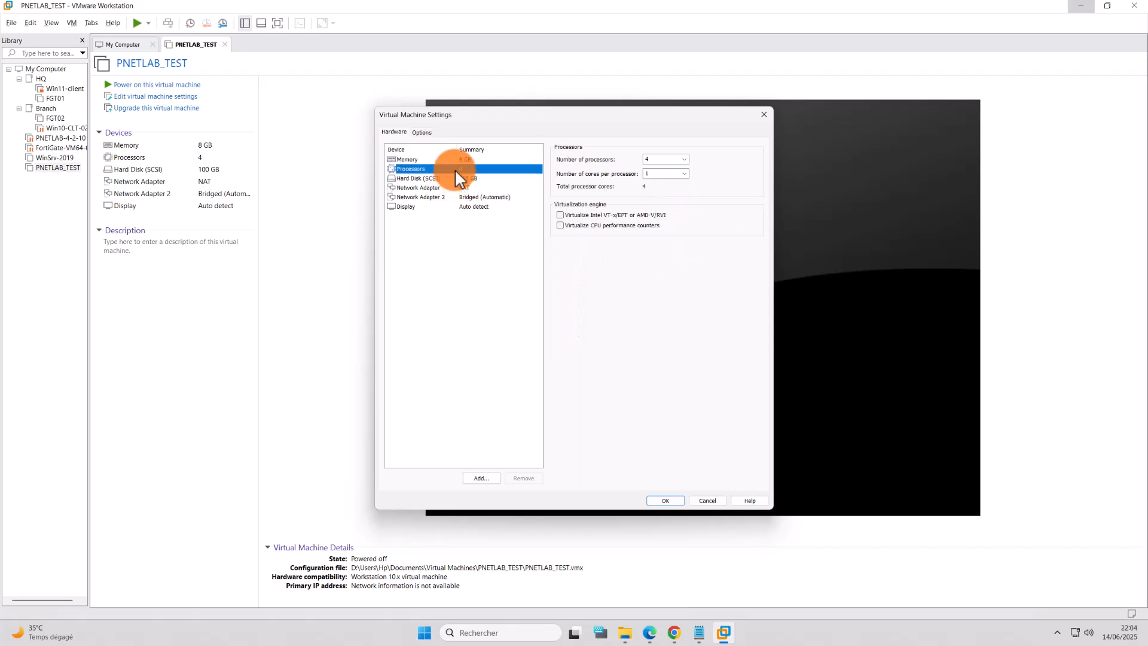
click(559, 215)
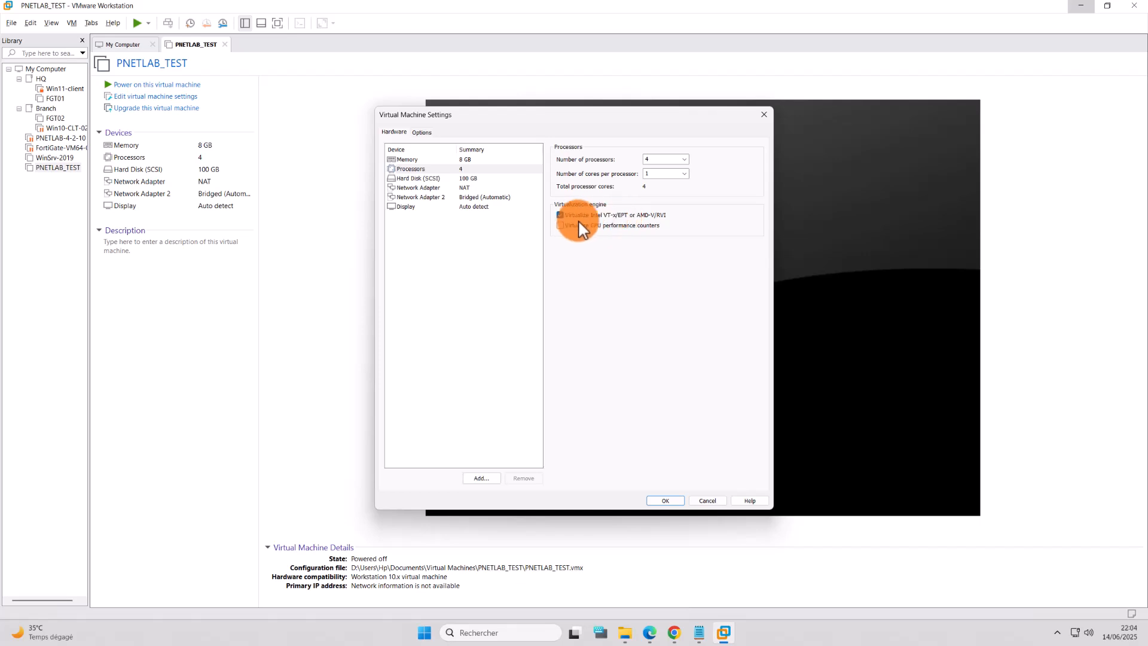
click(431, 178)
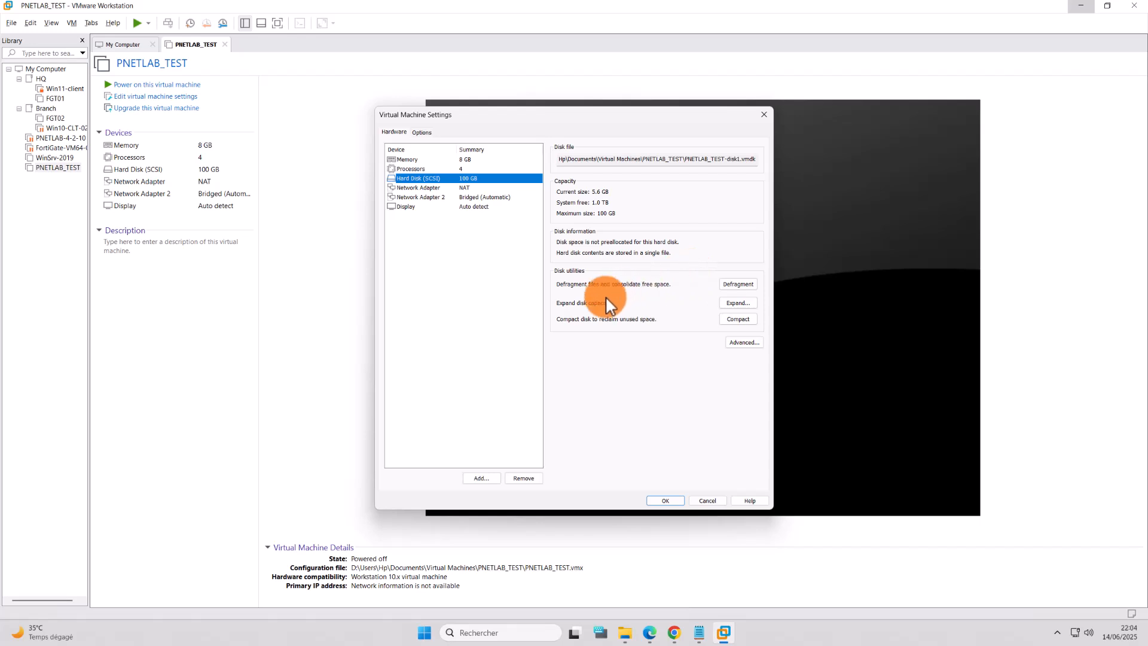
click(747, 303)
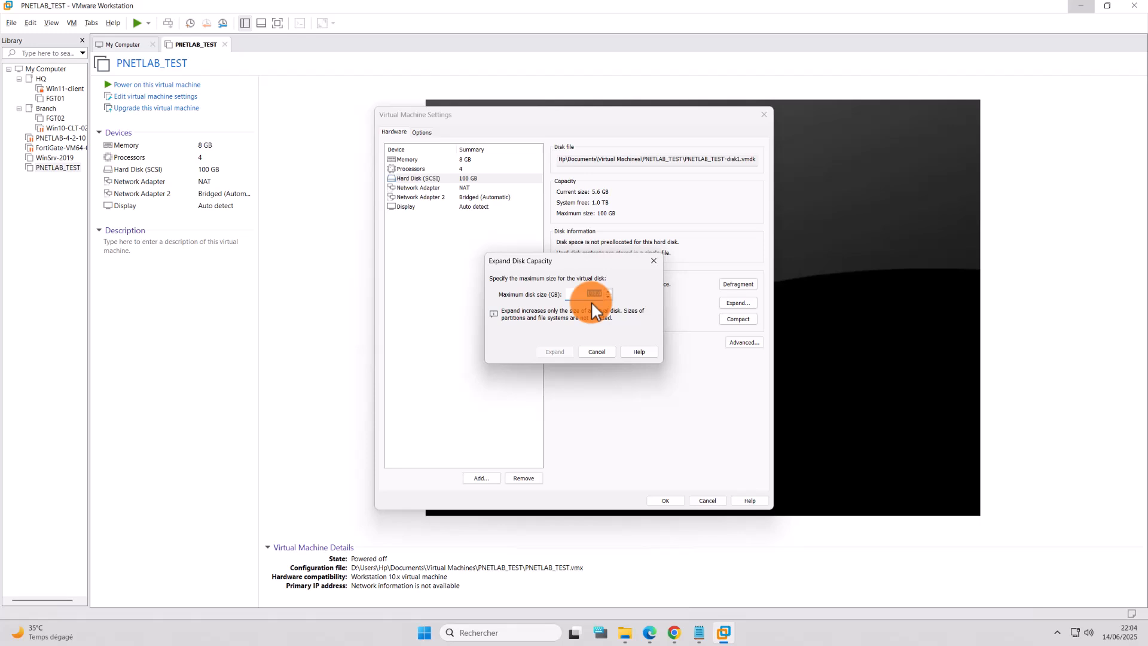
key(BackSpace)
click(653, 261)
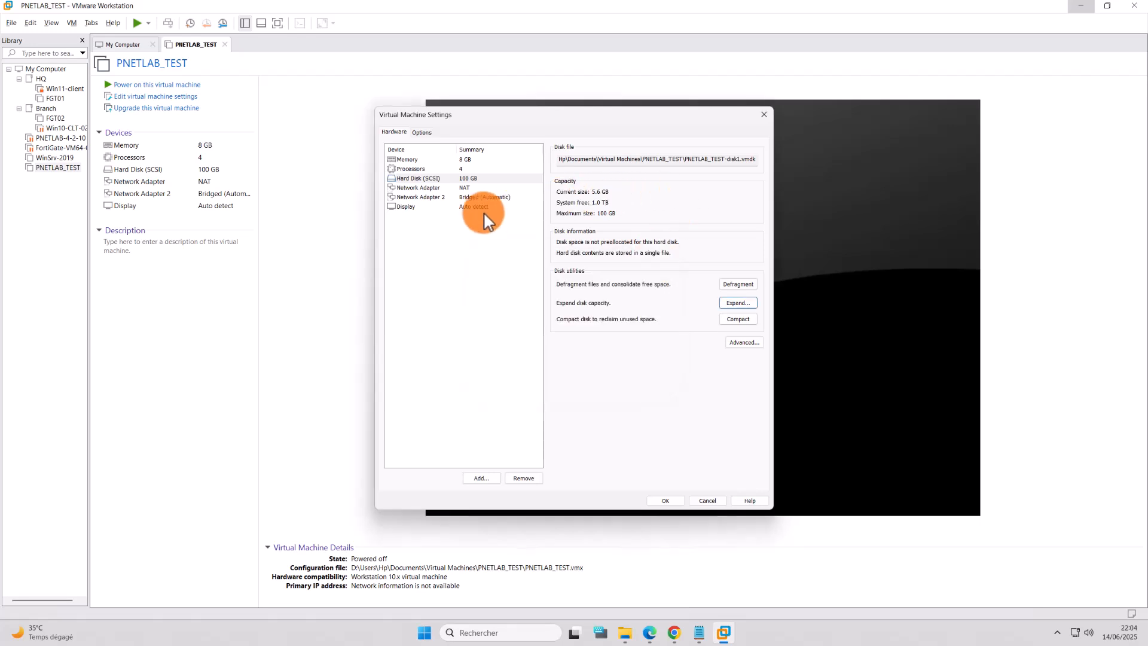
Examine the network connection settings of Network Adapter and Network Adapter 2, then close the virtual machine settings without saving
click(436, 186)
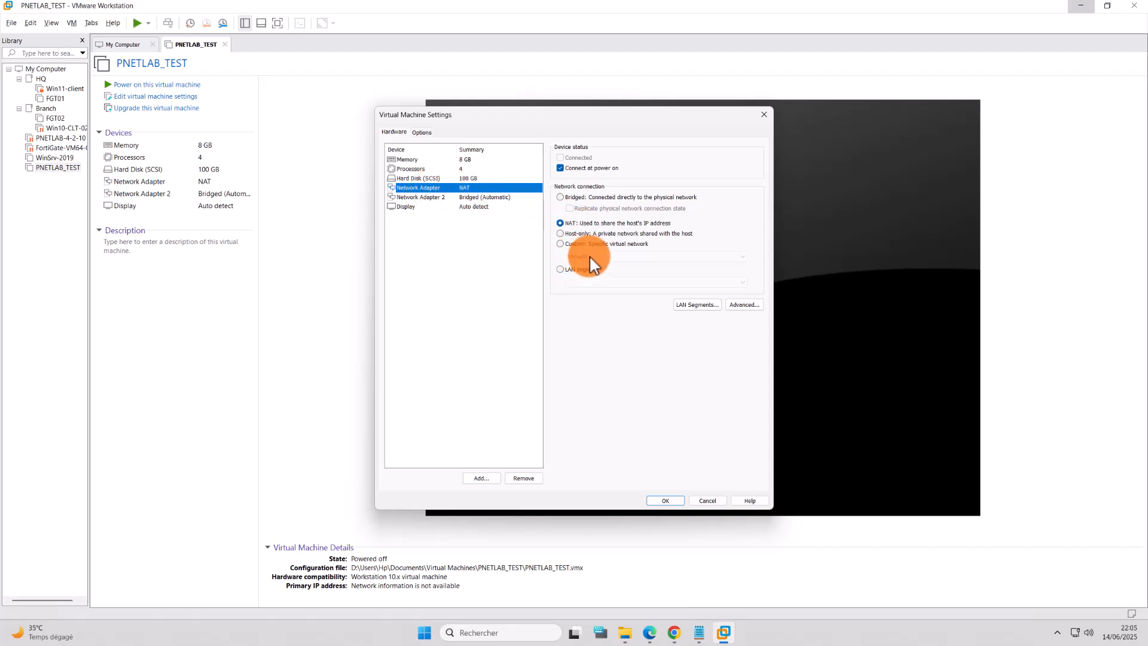
click(490, 197)
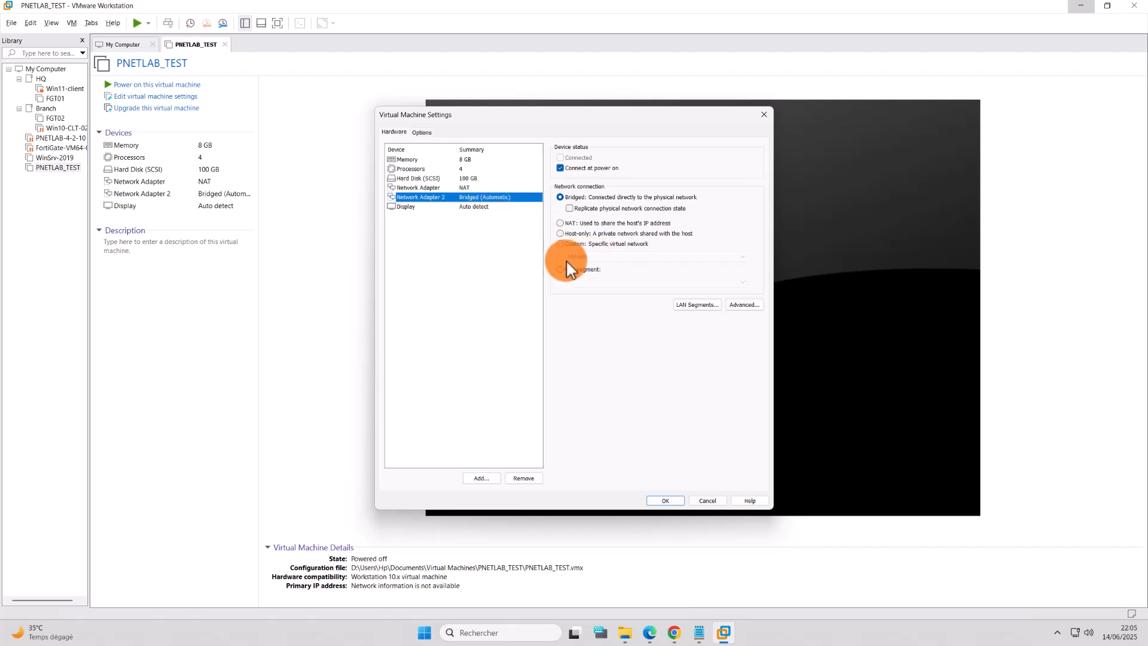
click(460, 188)
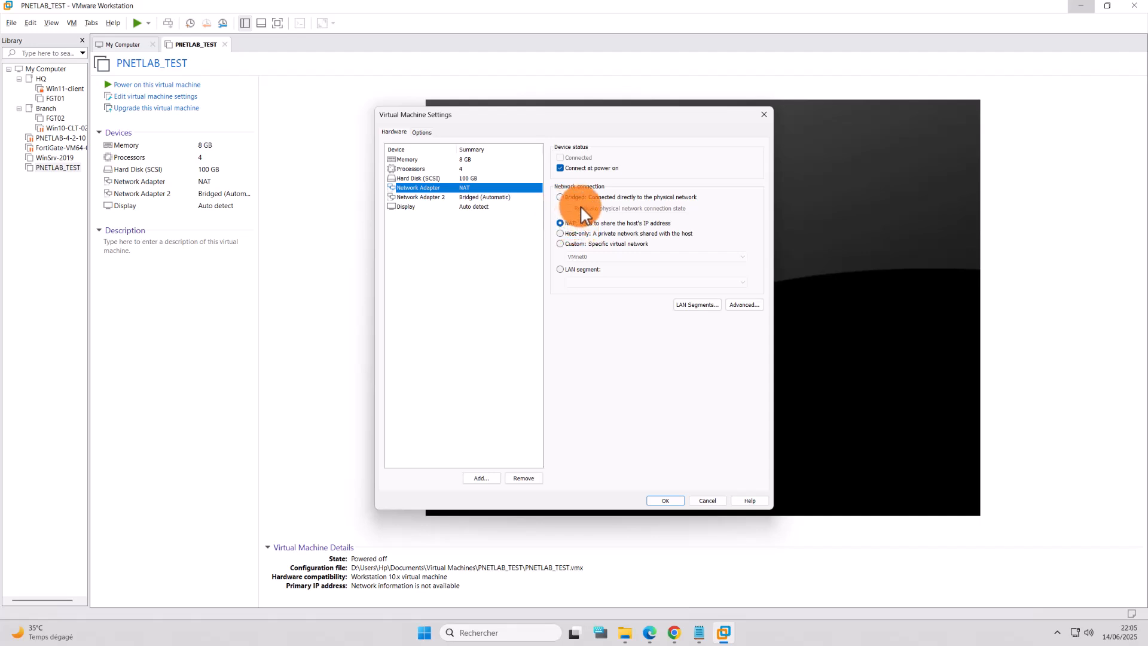
click(473, 199)
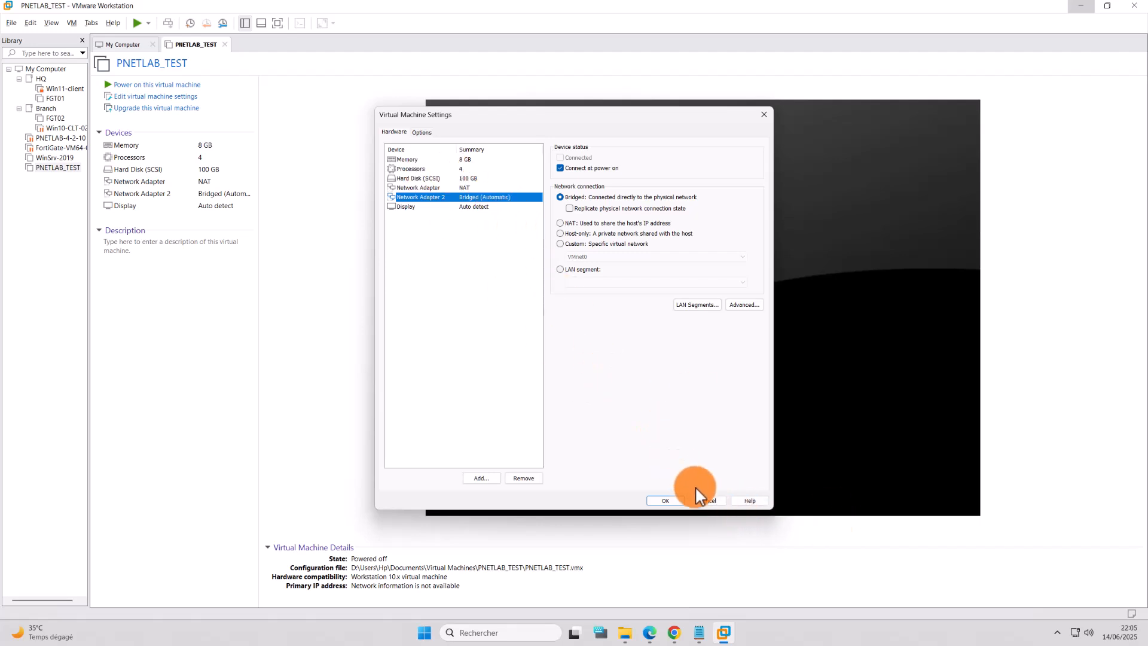
click(705, 500)
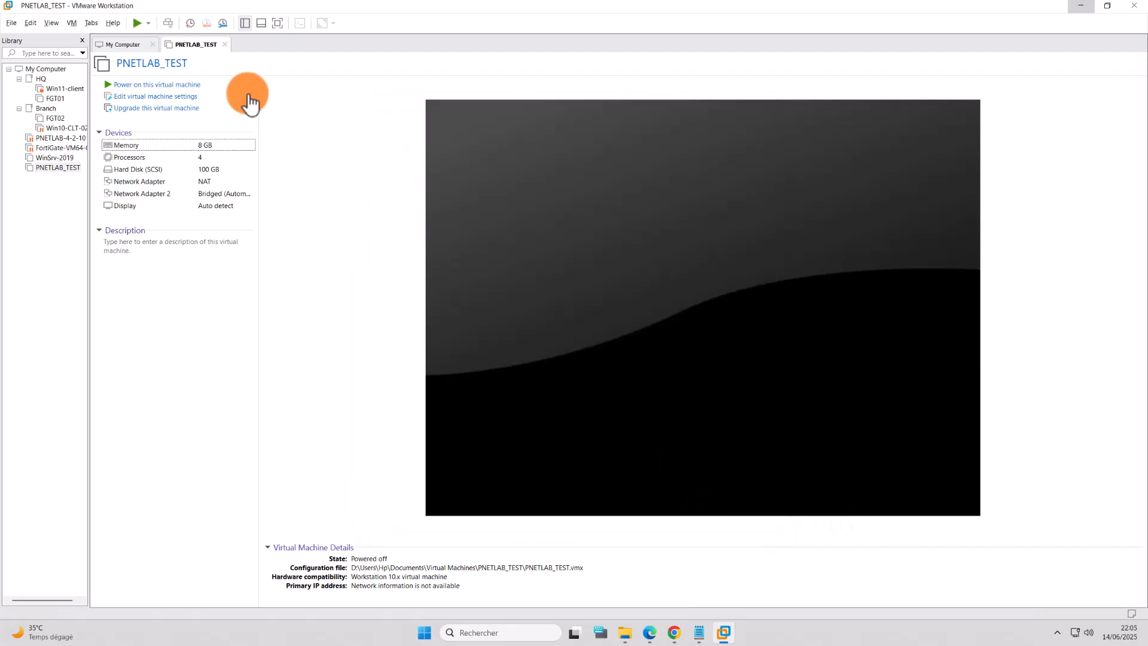
Enable Virtualize Intel VT-x/EPT or AMD-V/RVI for PNETLAB_TEST's processors and save the virtual machine settings
double_click(180, 191)
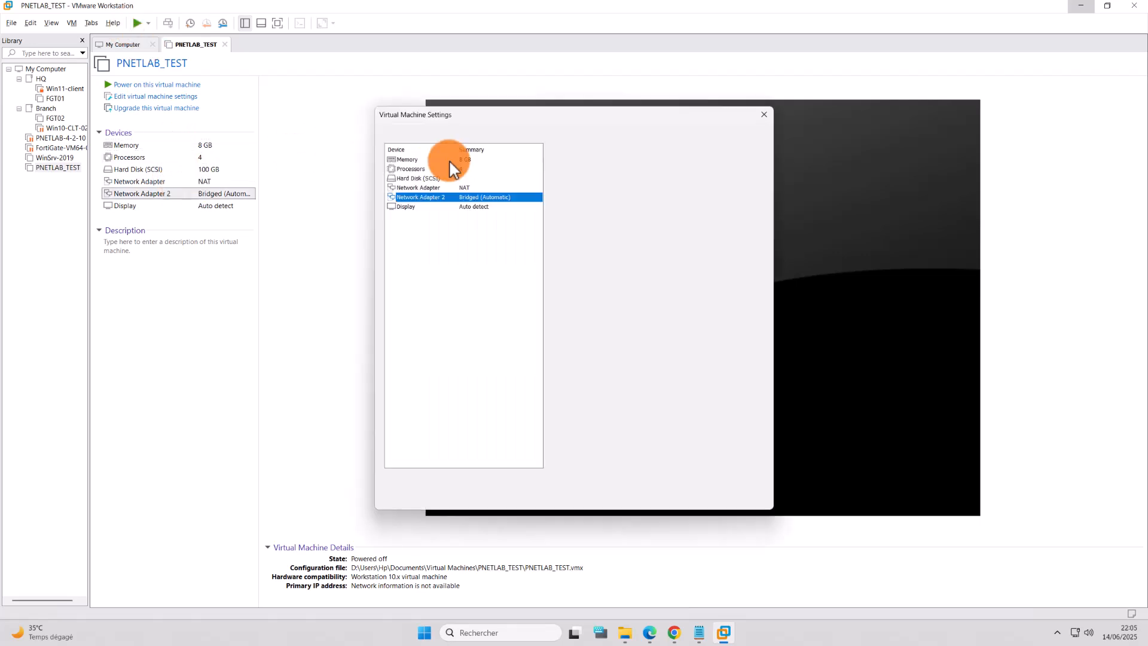
click(418, 168)
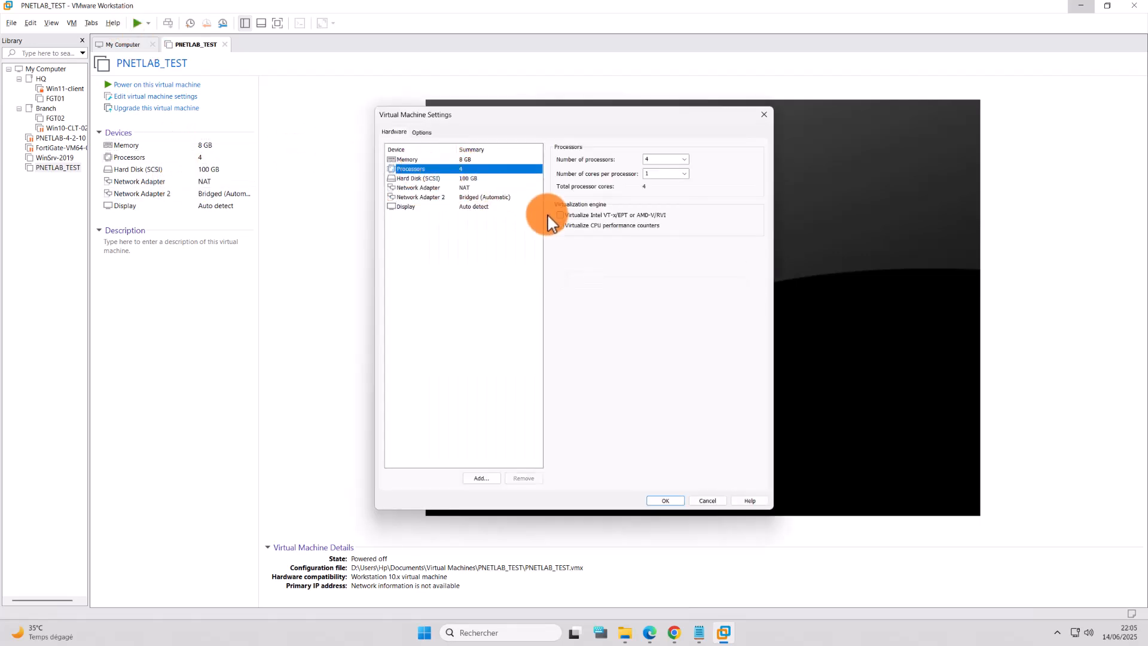
click(561, 215)
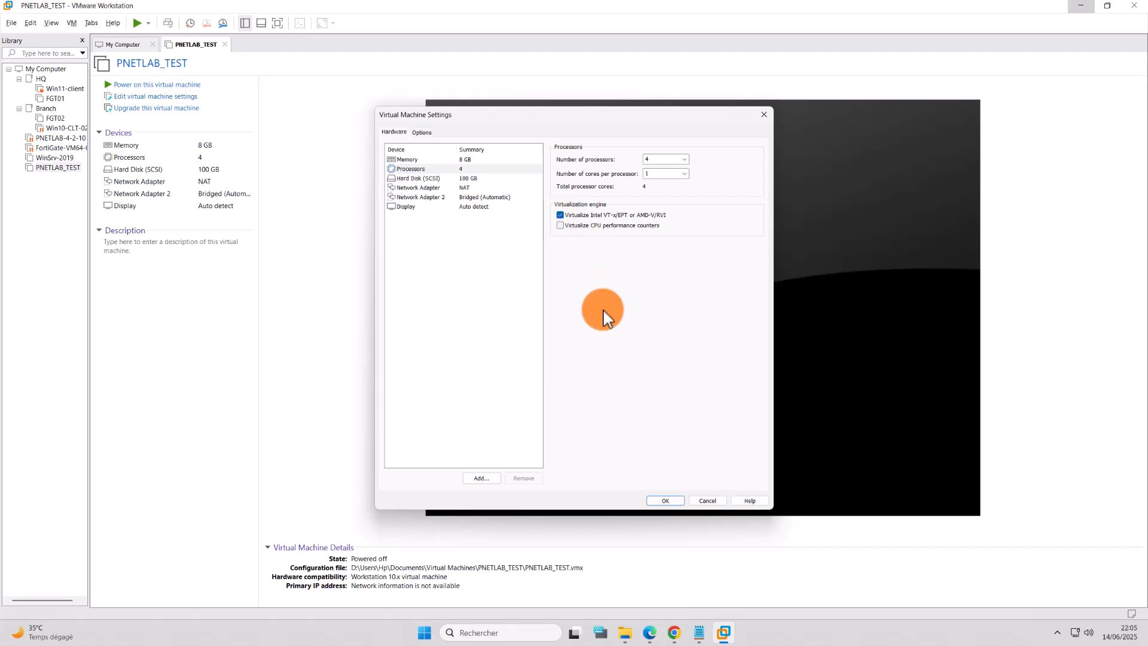
click(664, 501)
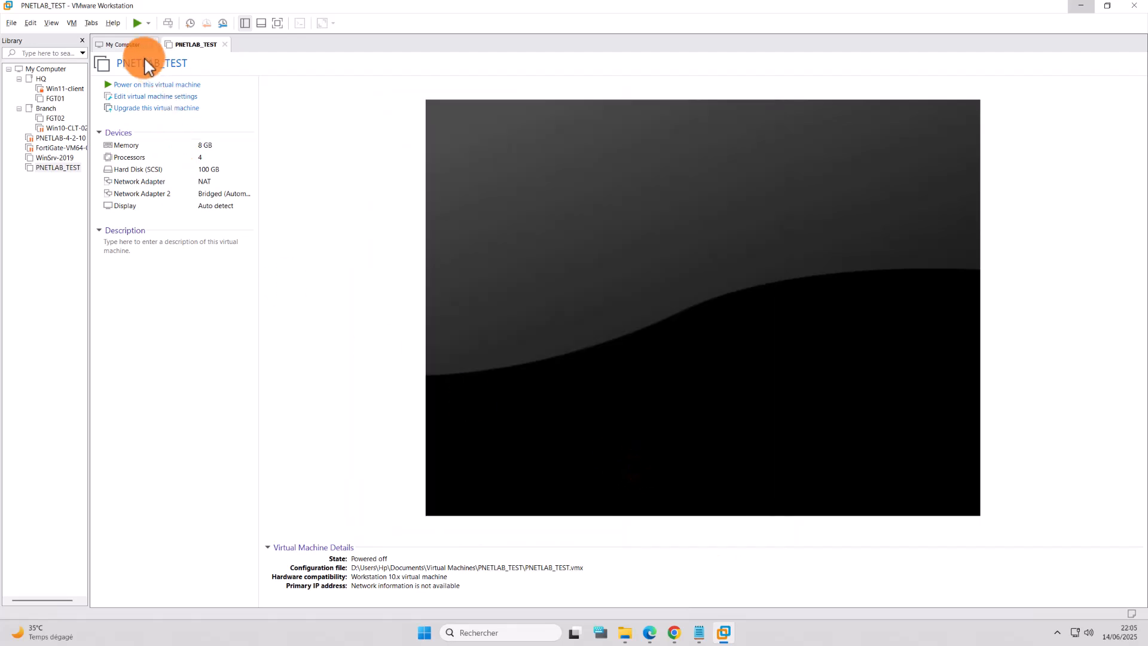
Power on the PNETLAB_TEST virtual machine and direct input to its console once the login prompt is ready
click(136, 22)
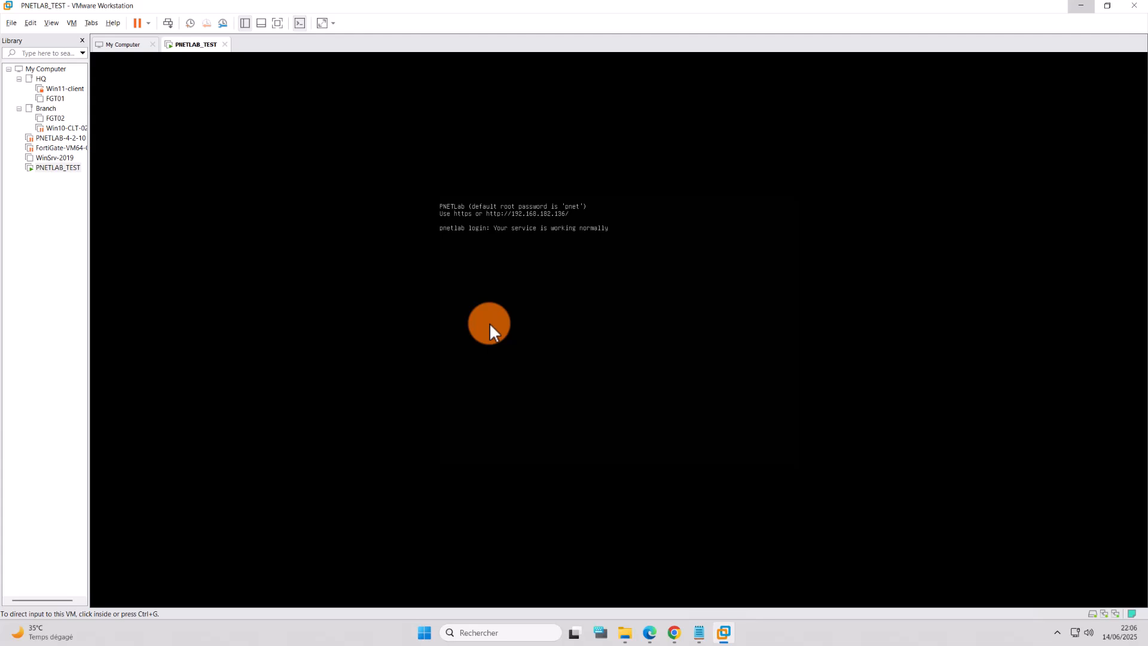
click(461, 341)
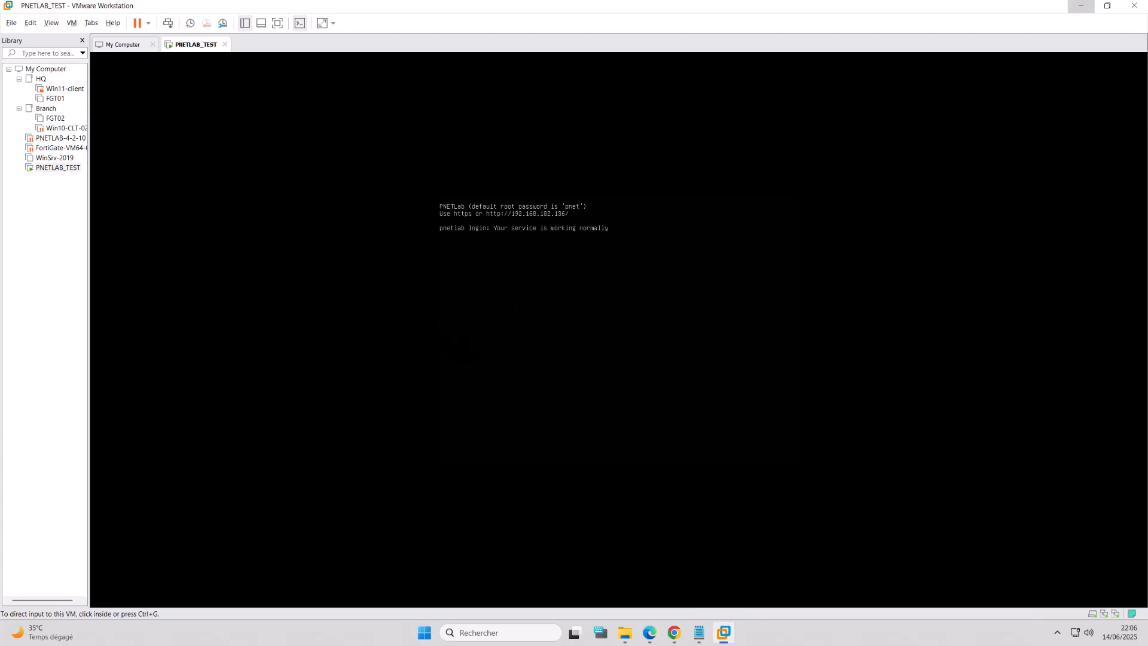